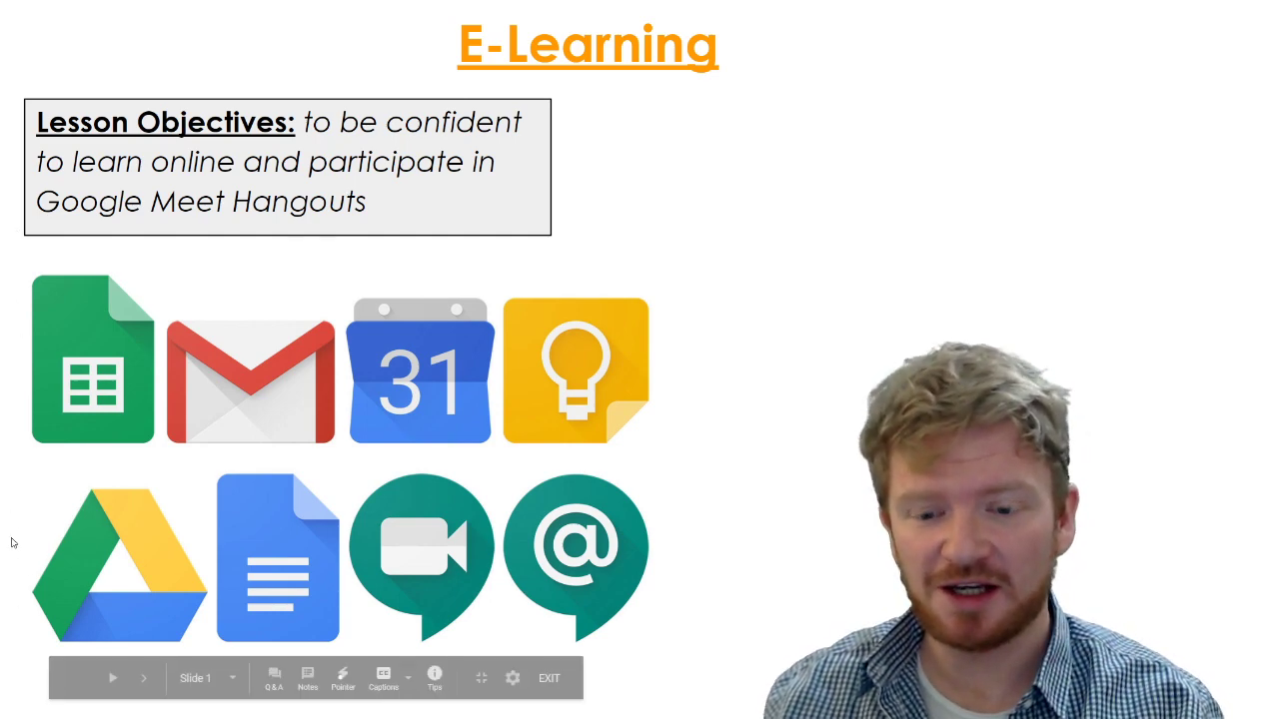
left_click(478, 460)
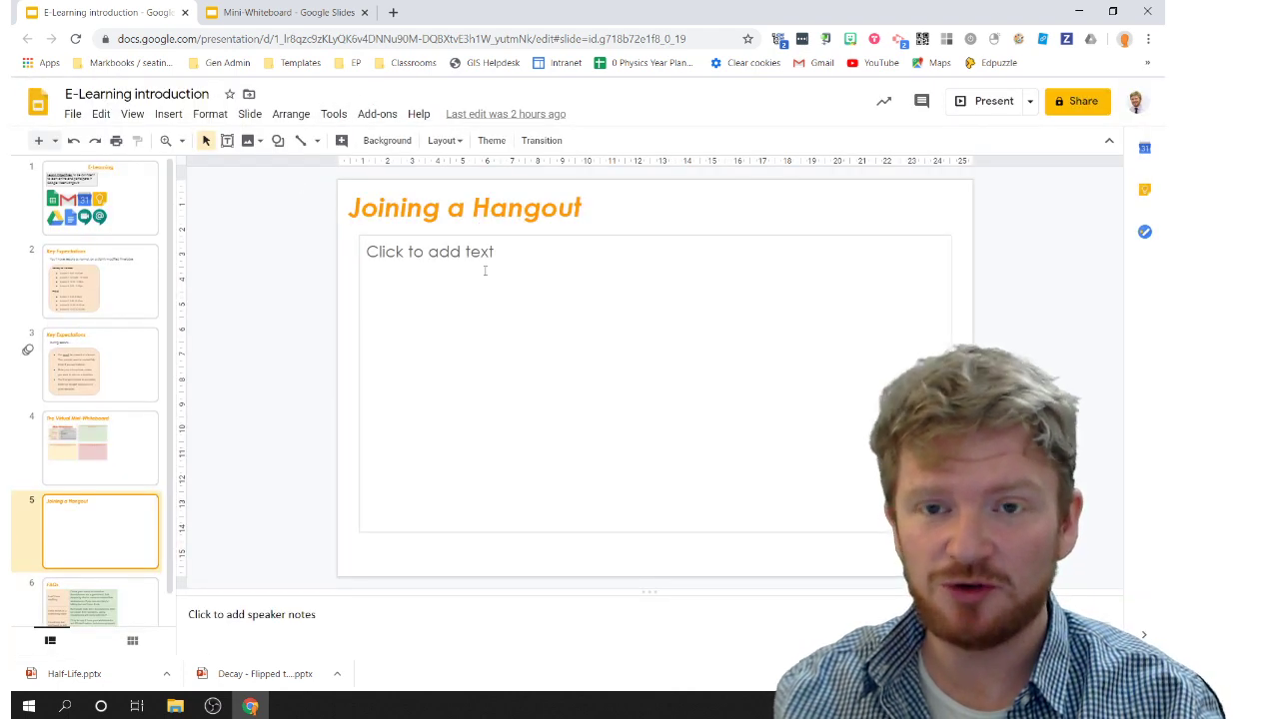
Step: Open meet.google.com in a new browser tab
left_click(393, 12)
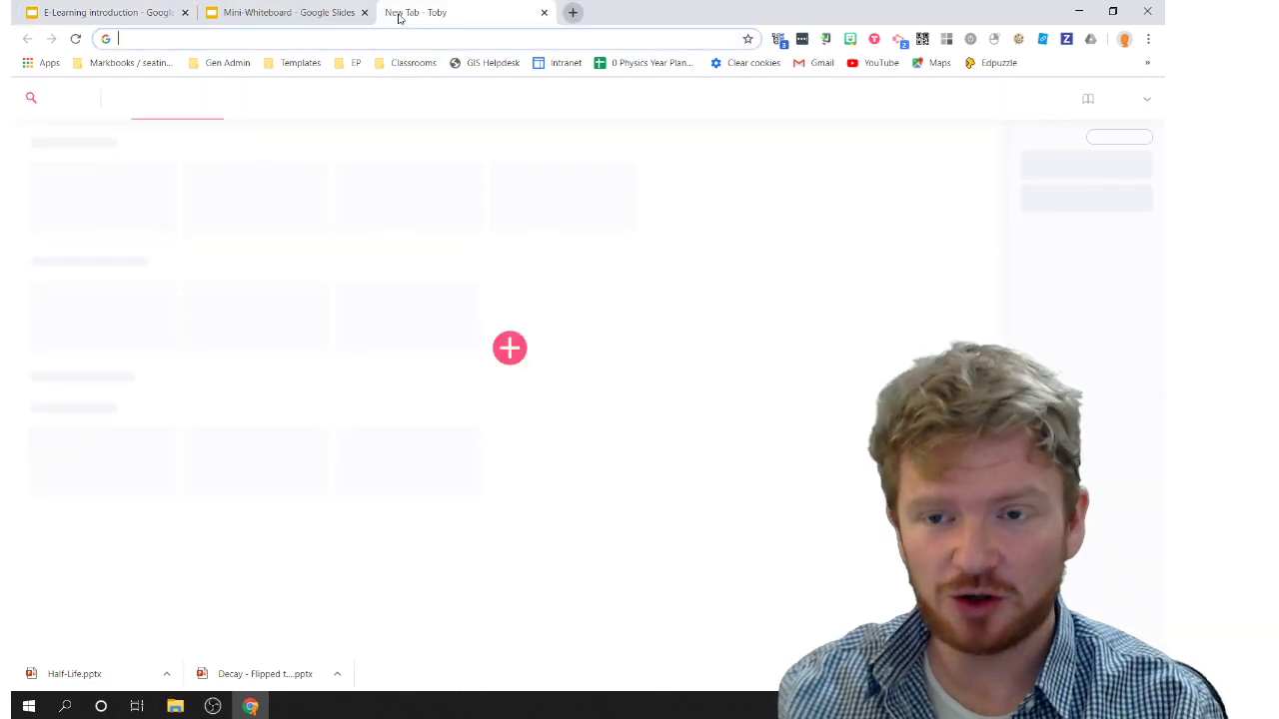
type("meet.google")
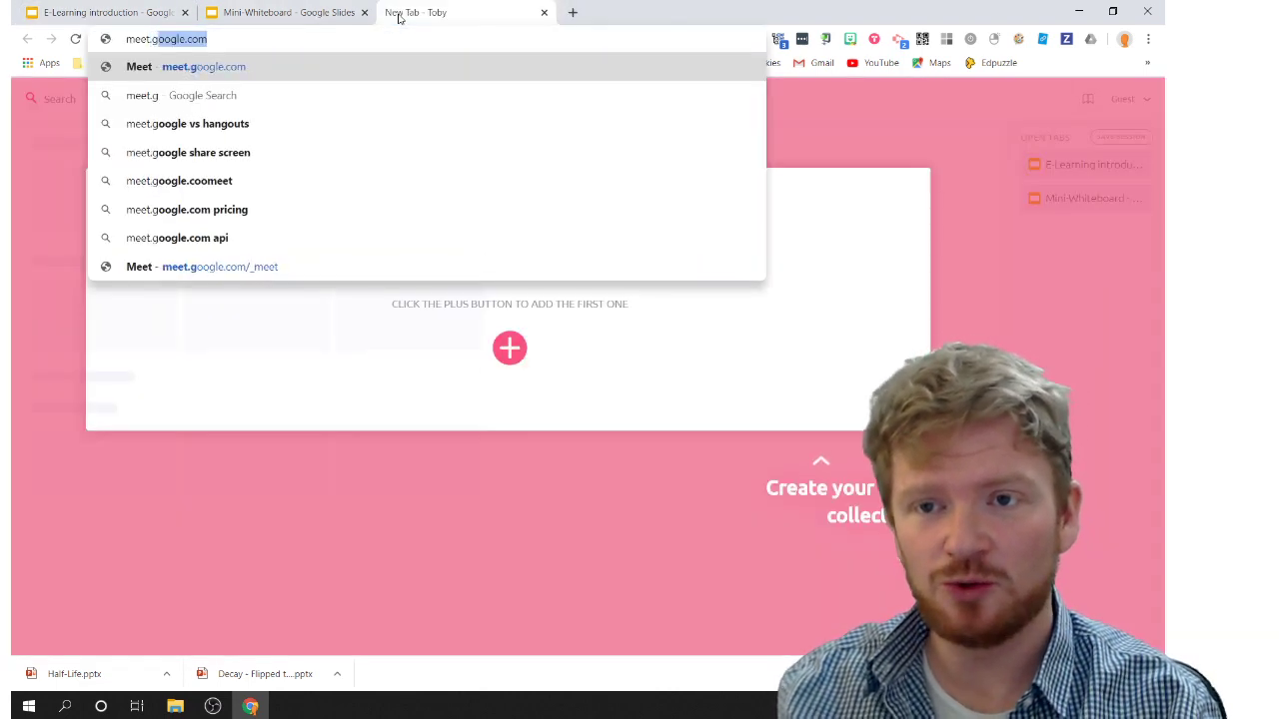
type(".com")
key("Return")
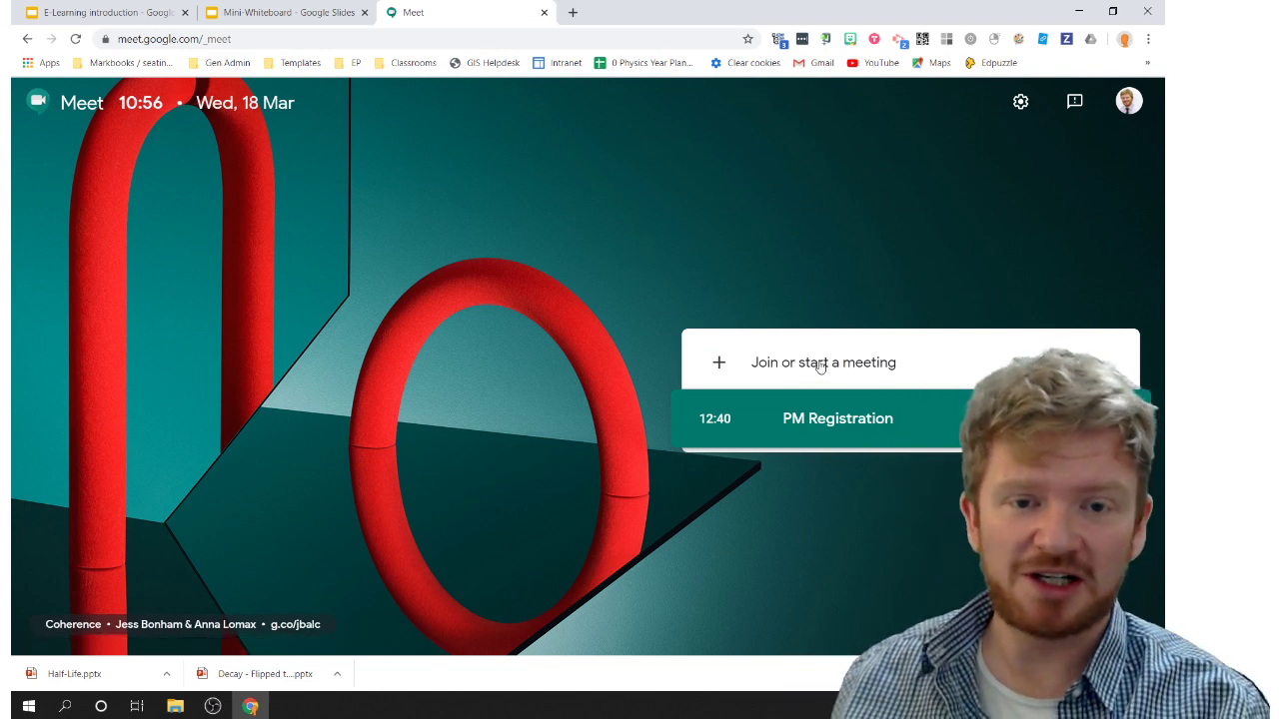
Step: Start a meeting with the nickname 12S and allow Meet to use the microphone and camera and to show notifications
left_click(800, 372)
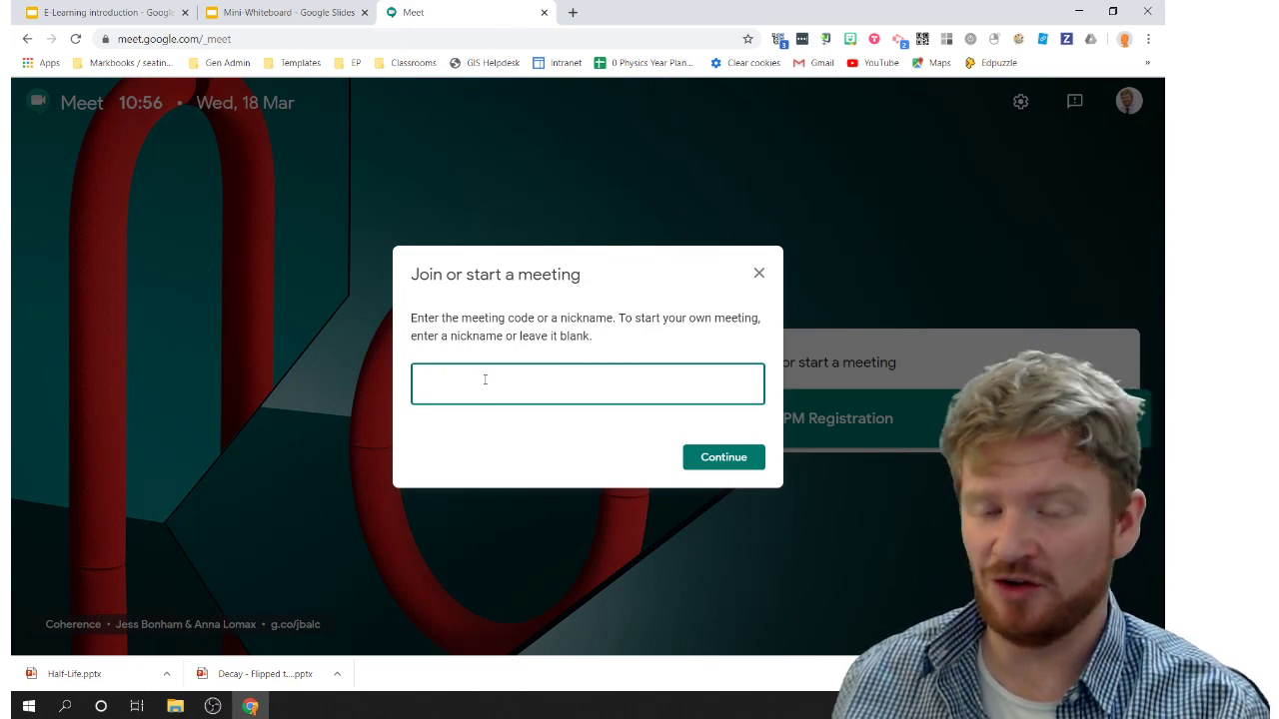
type("s12")
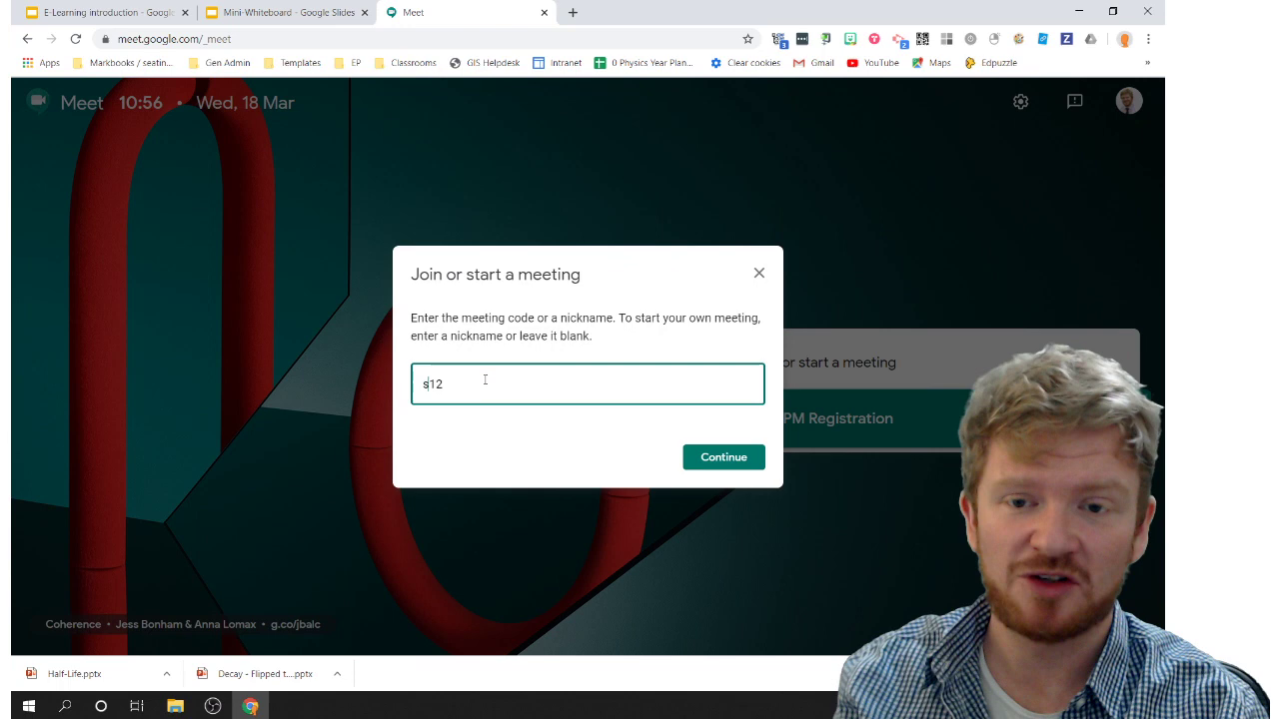
key("Left")
key("Left")
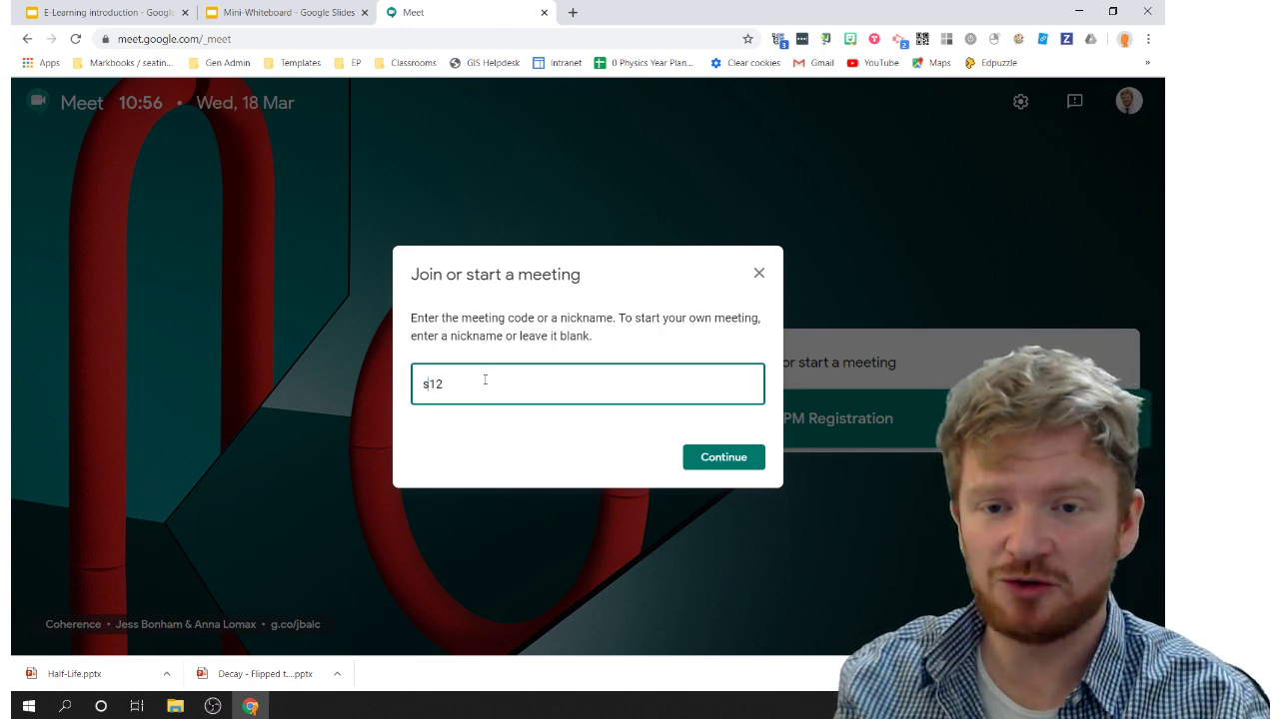
key("BackSpace")
type("S")
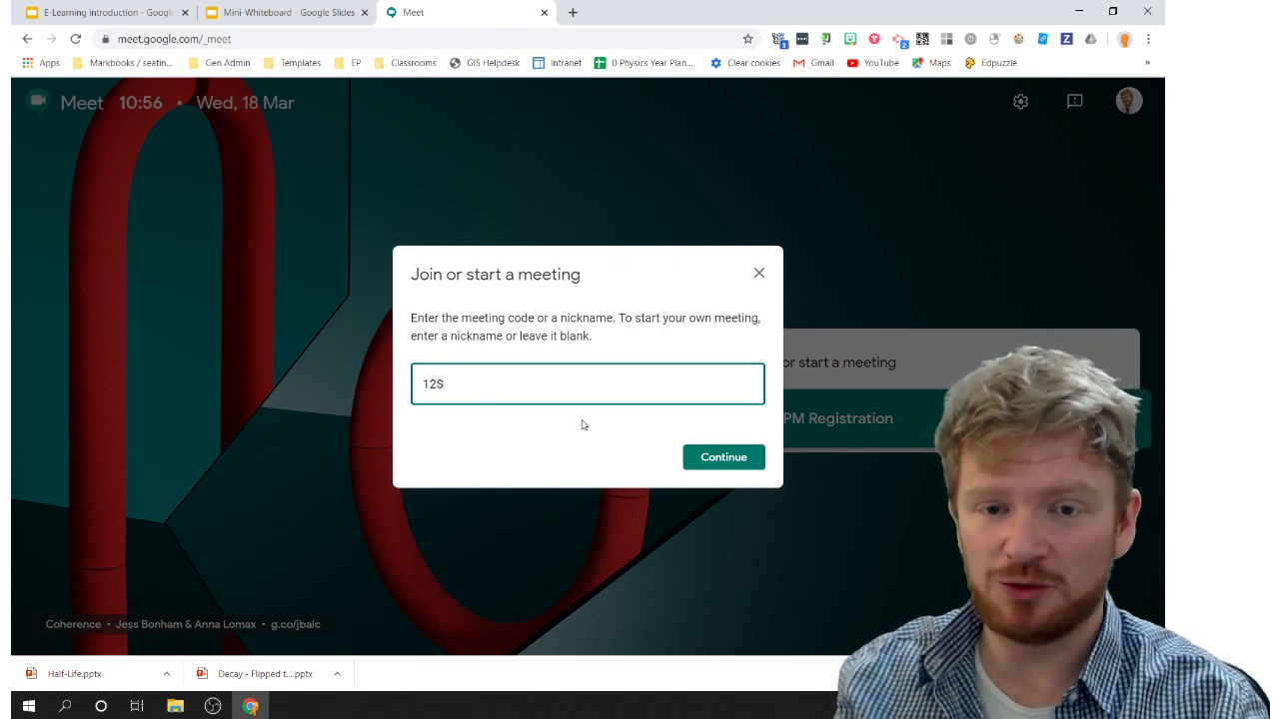
left_click(708, 459)
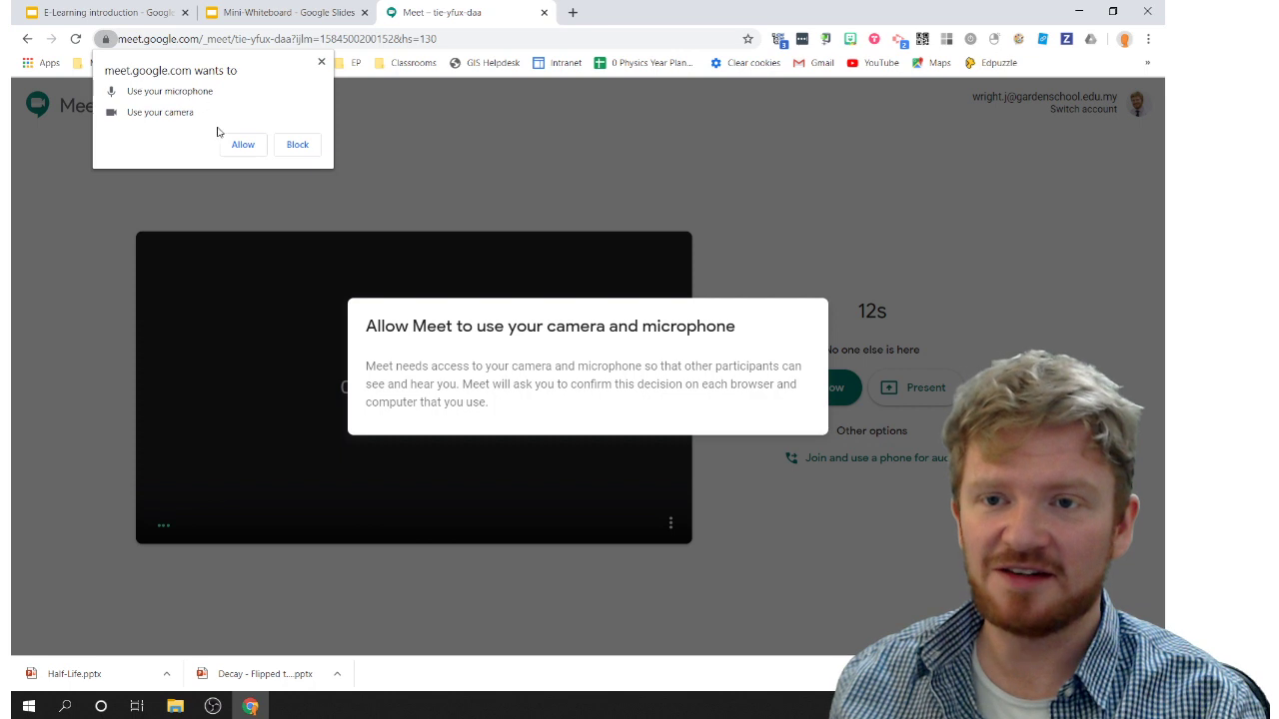
left_click(245, 145)
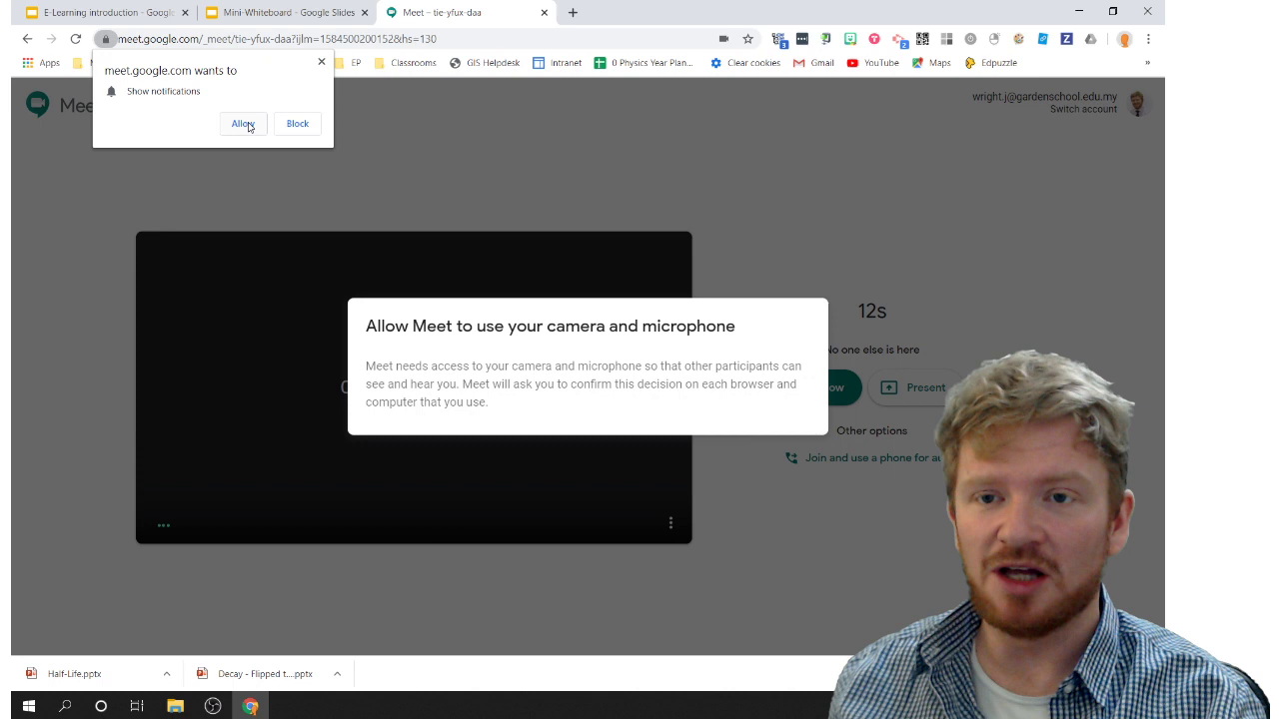
left_click(243, 123)
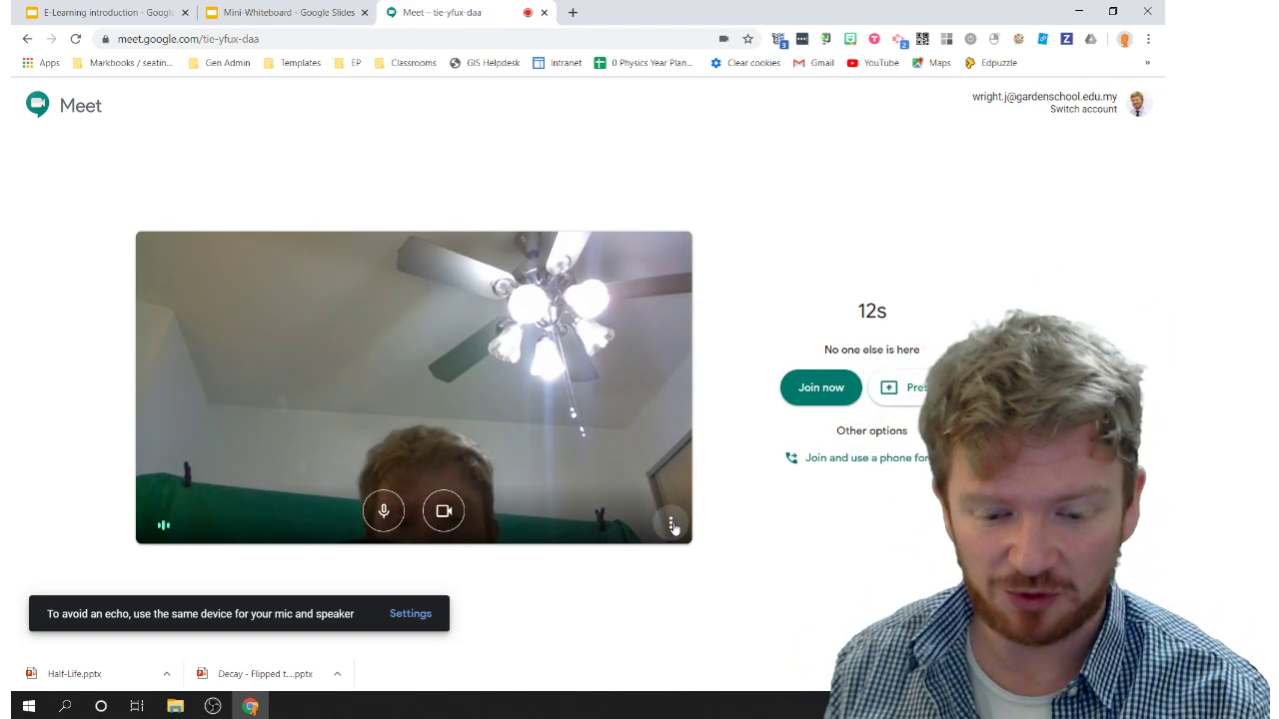
Step: Try to switch the meeting camera to the c922 Pro Stream Webcam in the video settings
left_click(672, 526)
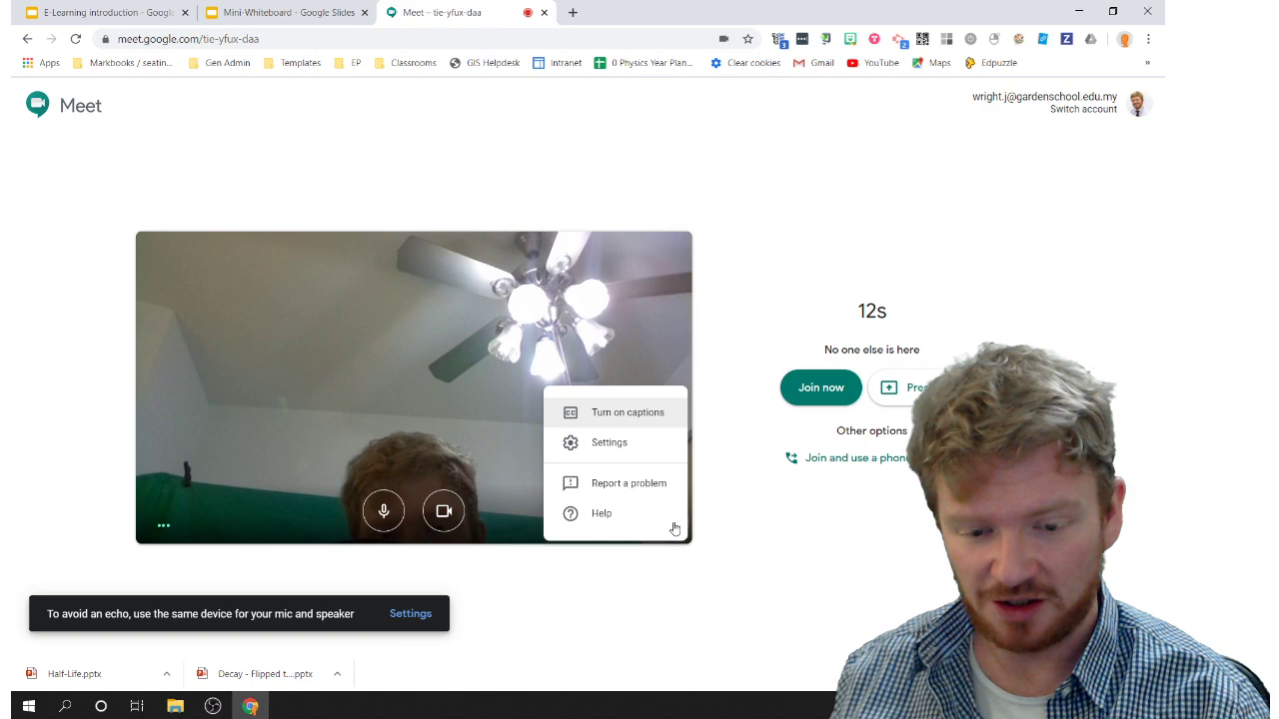
left_click(435, 458)
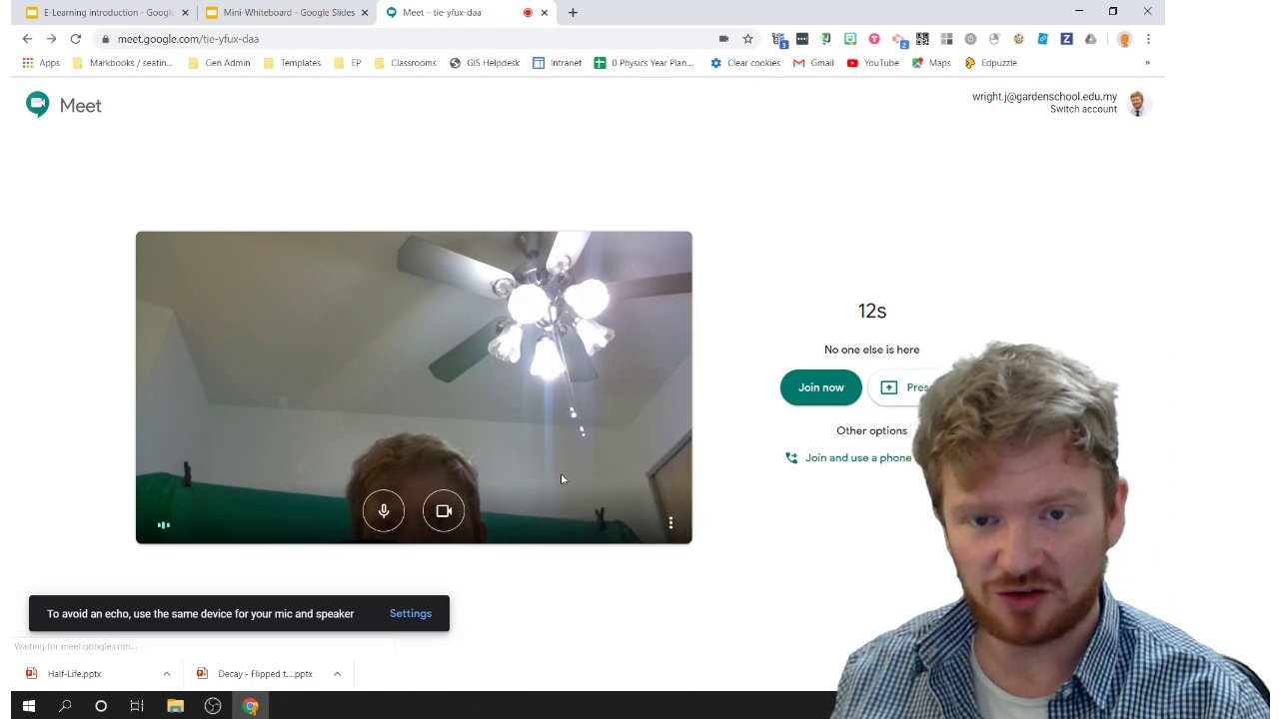
left_click(669, 524)
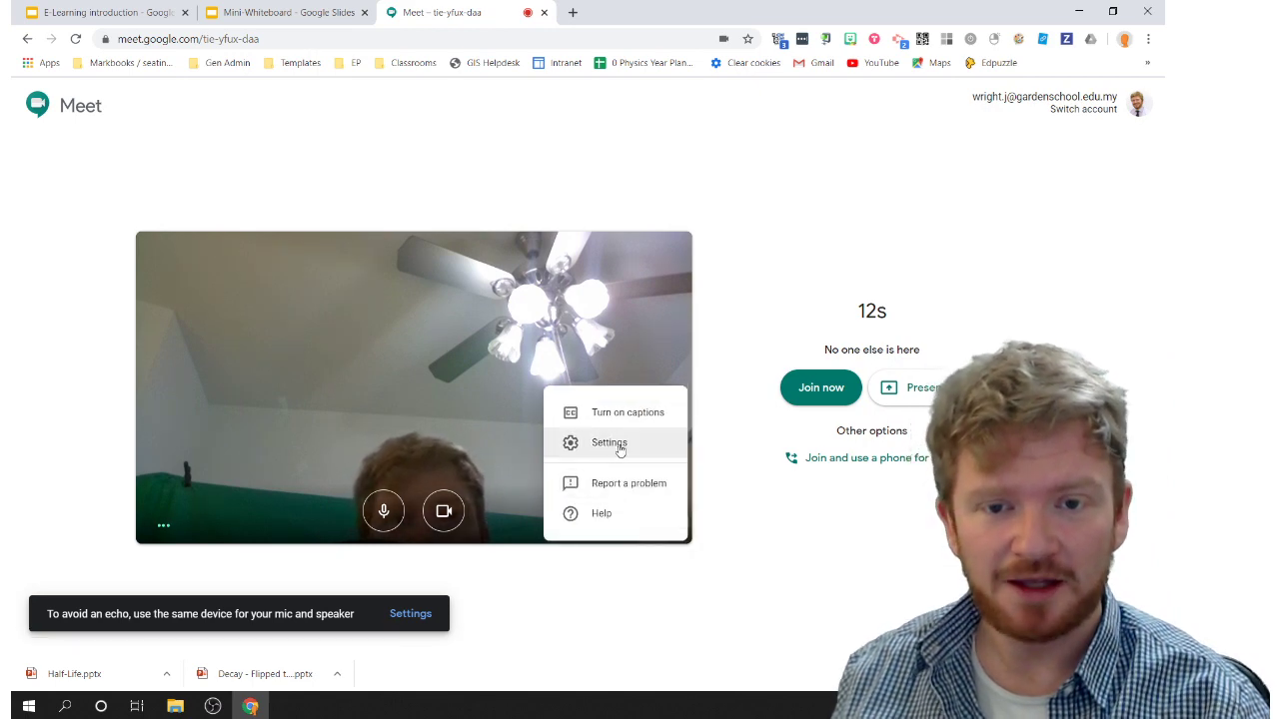
left_click(619, 448)
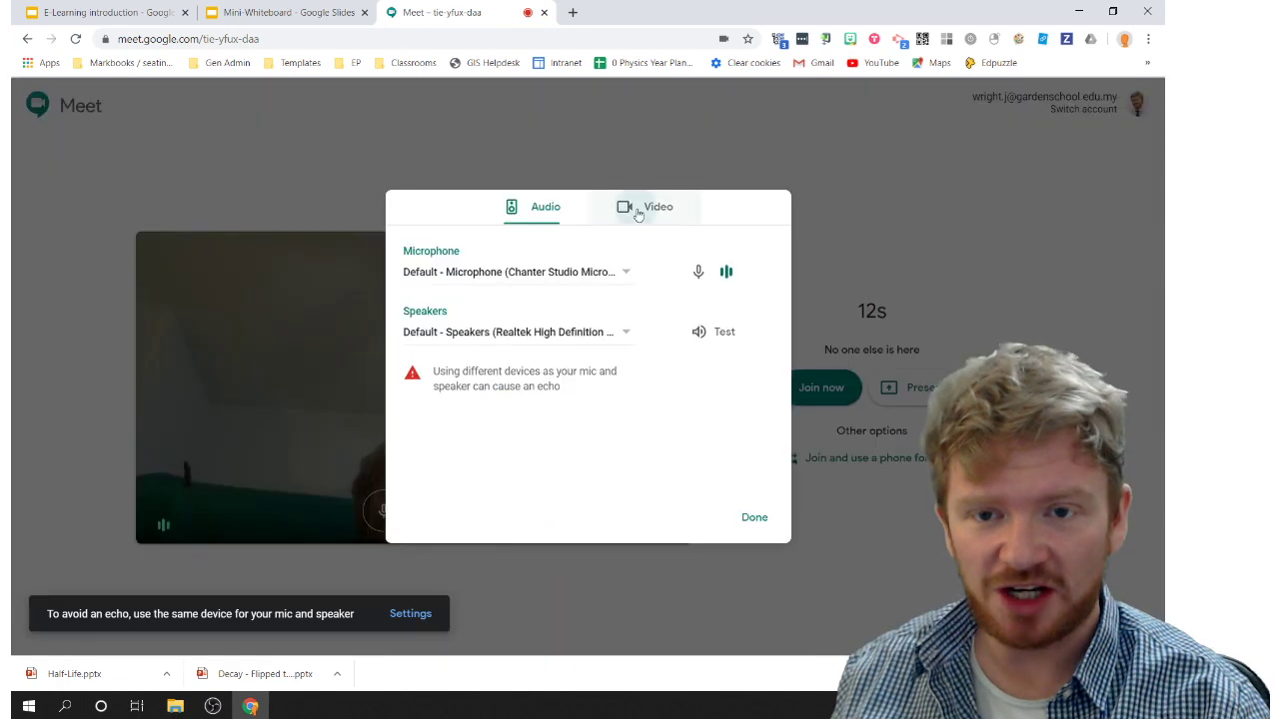
left_click(635, 208)
left_click(582, 278)
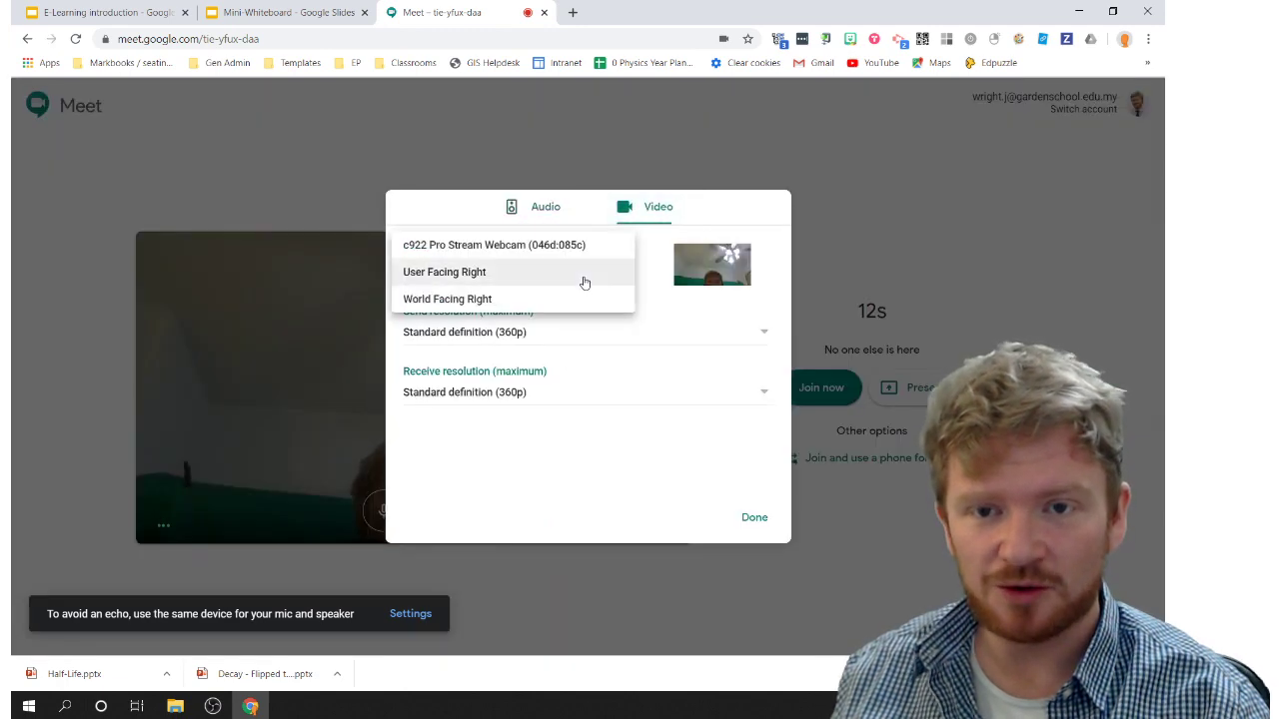
left_click(510, 249)
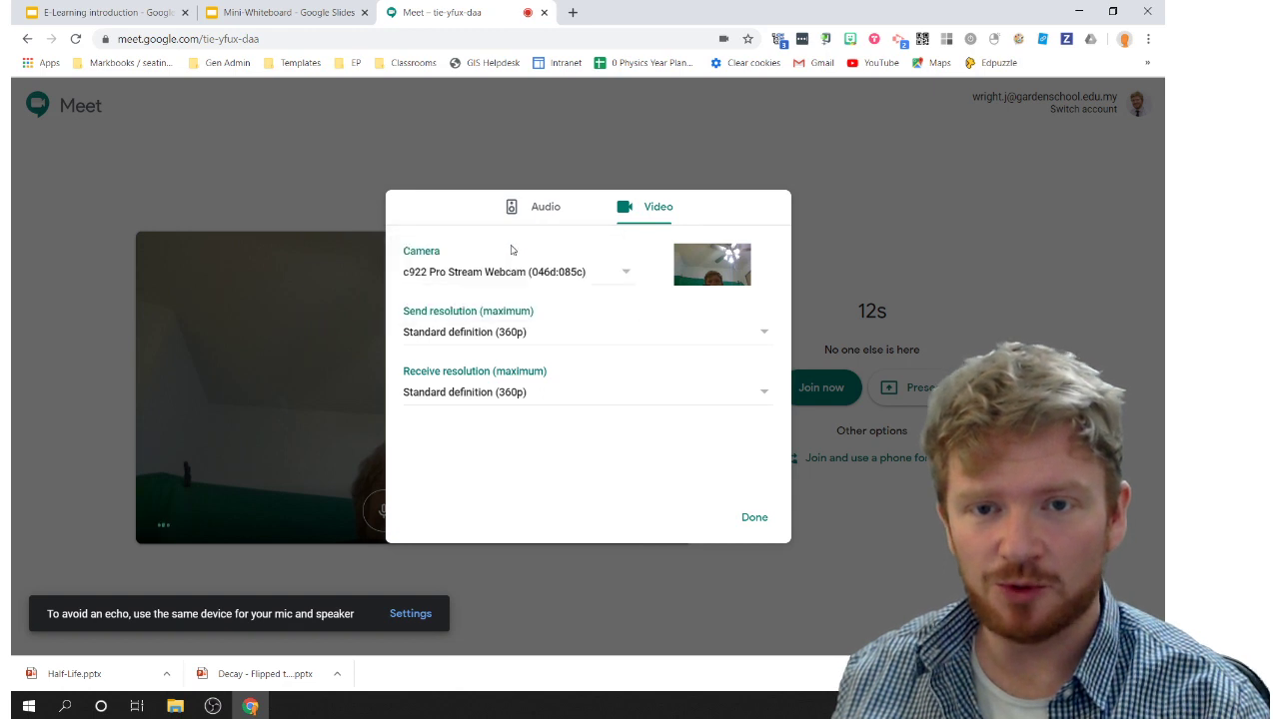
left_click(751, 526)
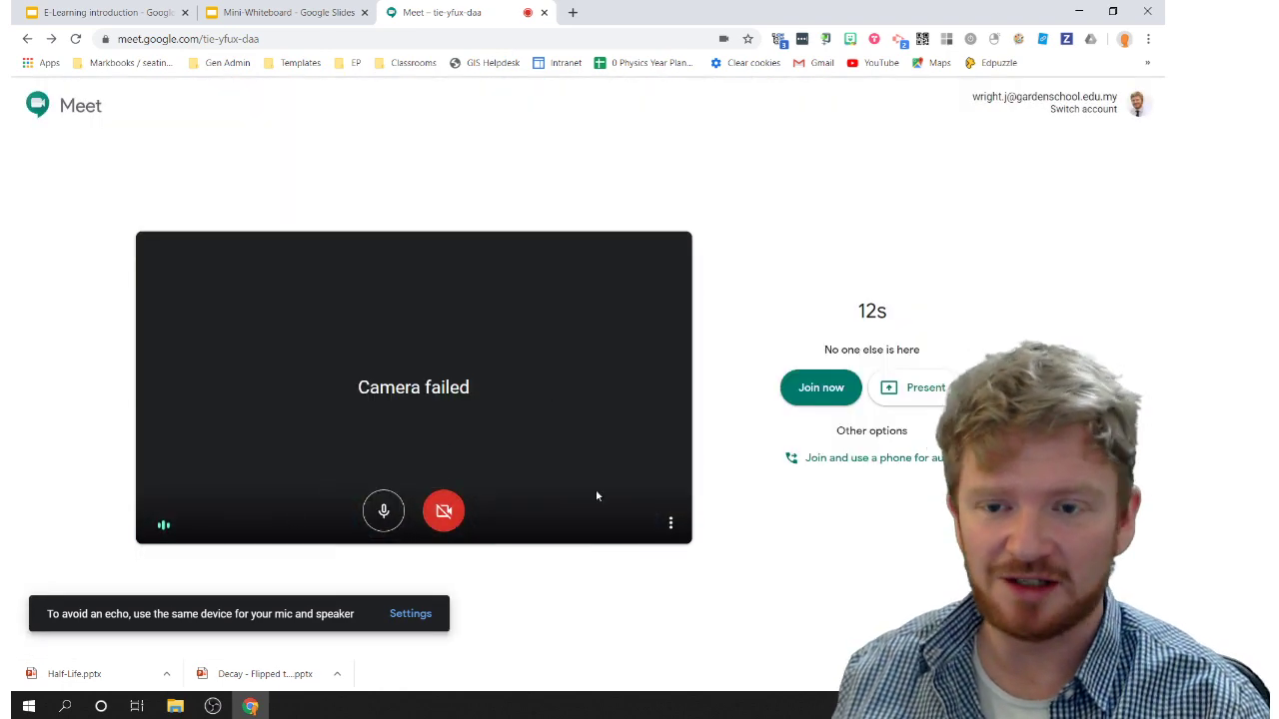
Step: Set the meeting camera to User Facing Right in the video settings
left_click(670, 523)
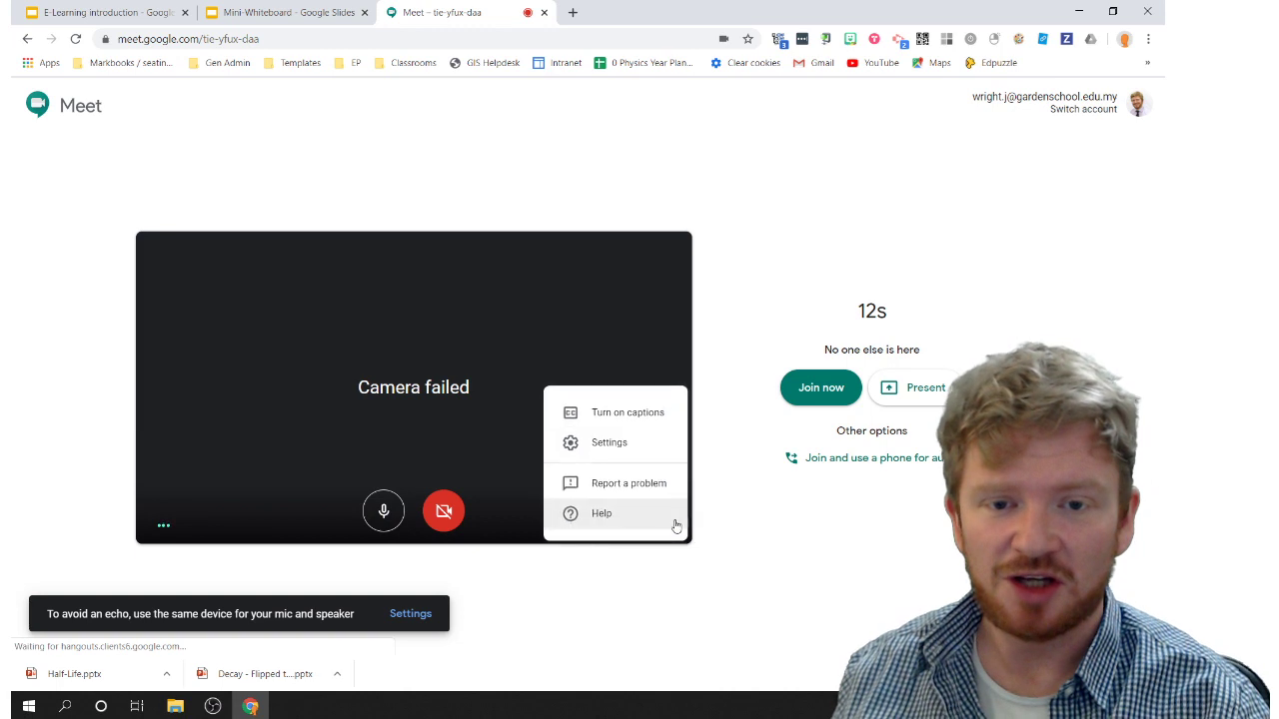
left_click(615, 442)
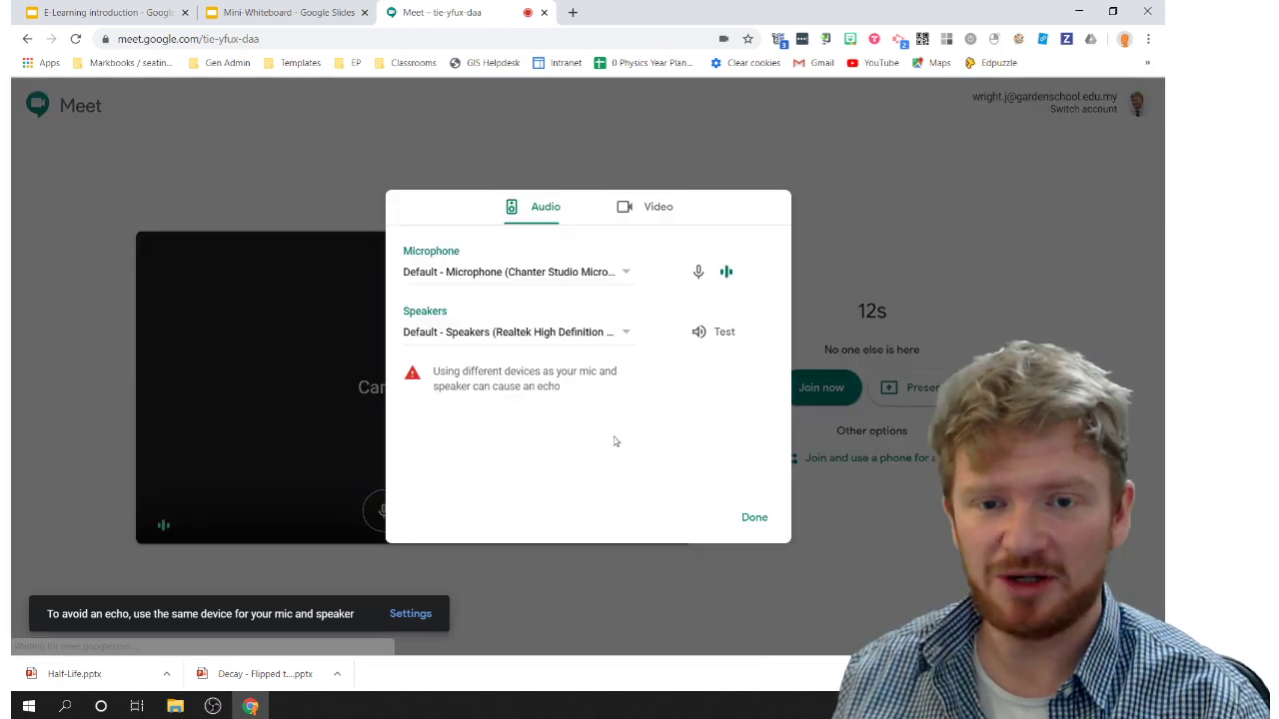
left_click(671, 202)
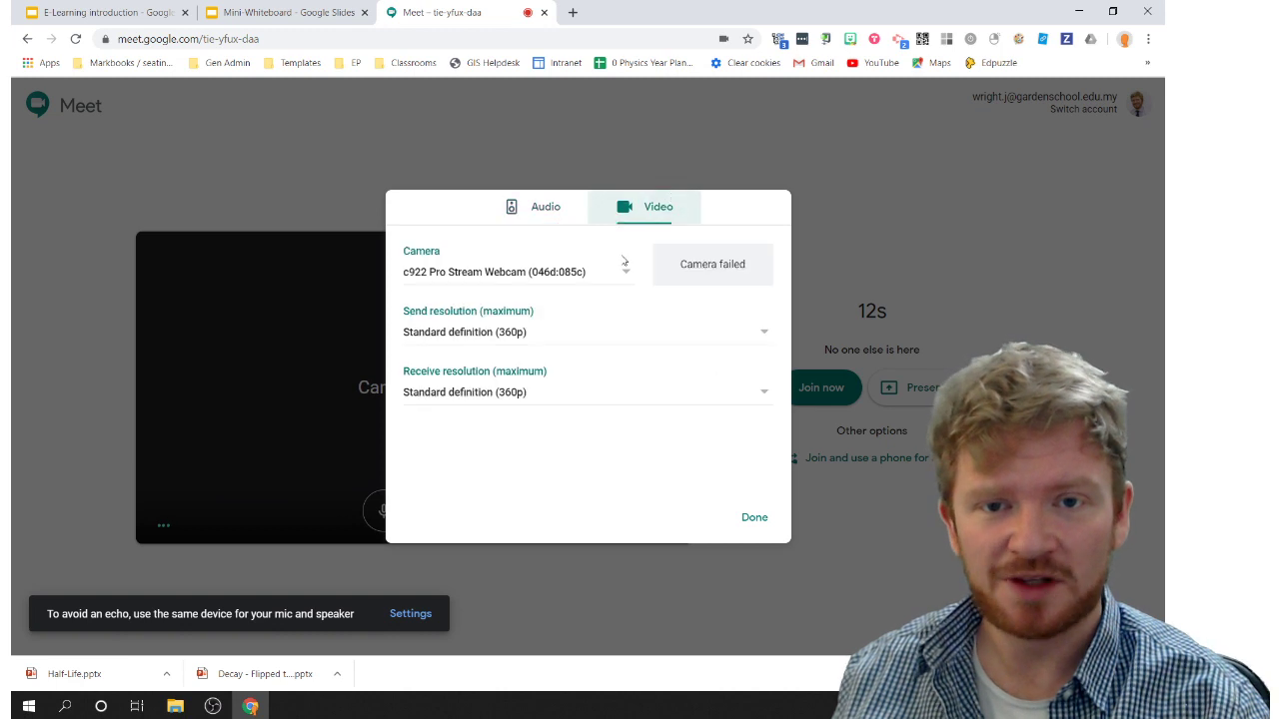
left_click(525, 286)
left_click(497, 308)
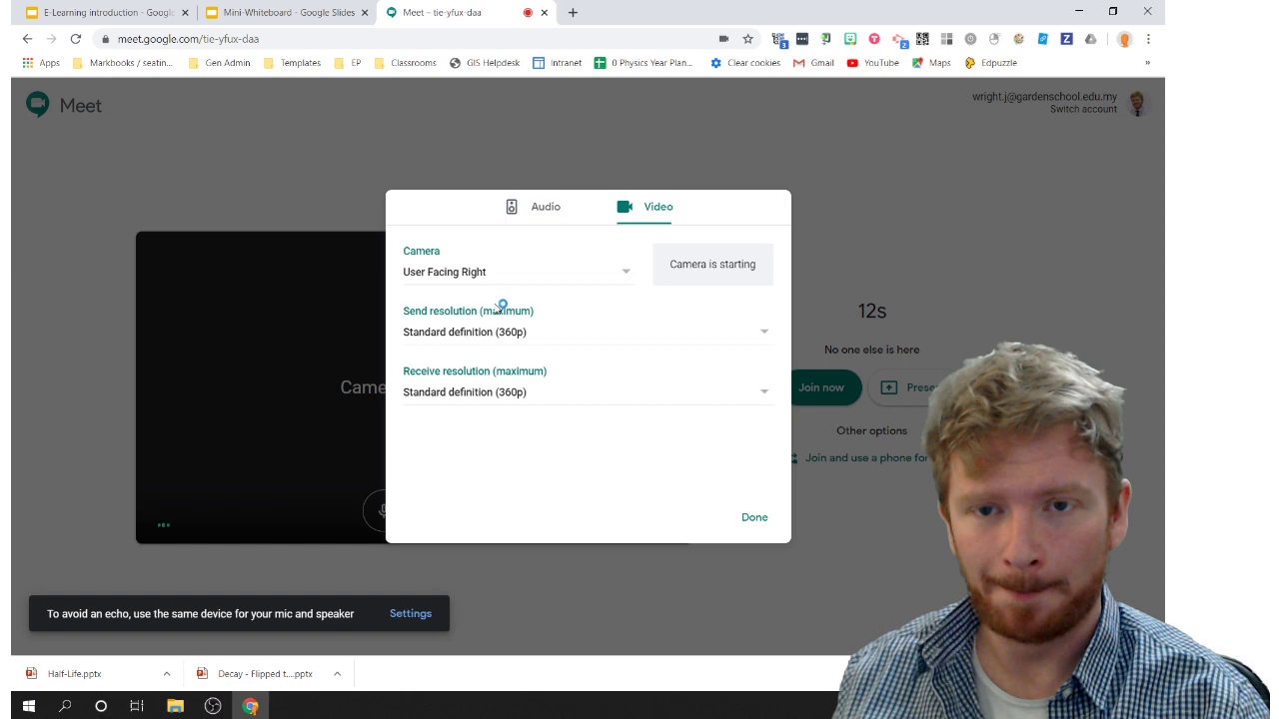
left_click(756, 524)
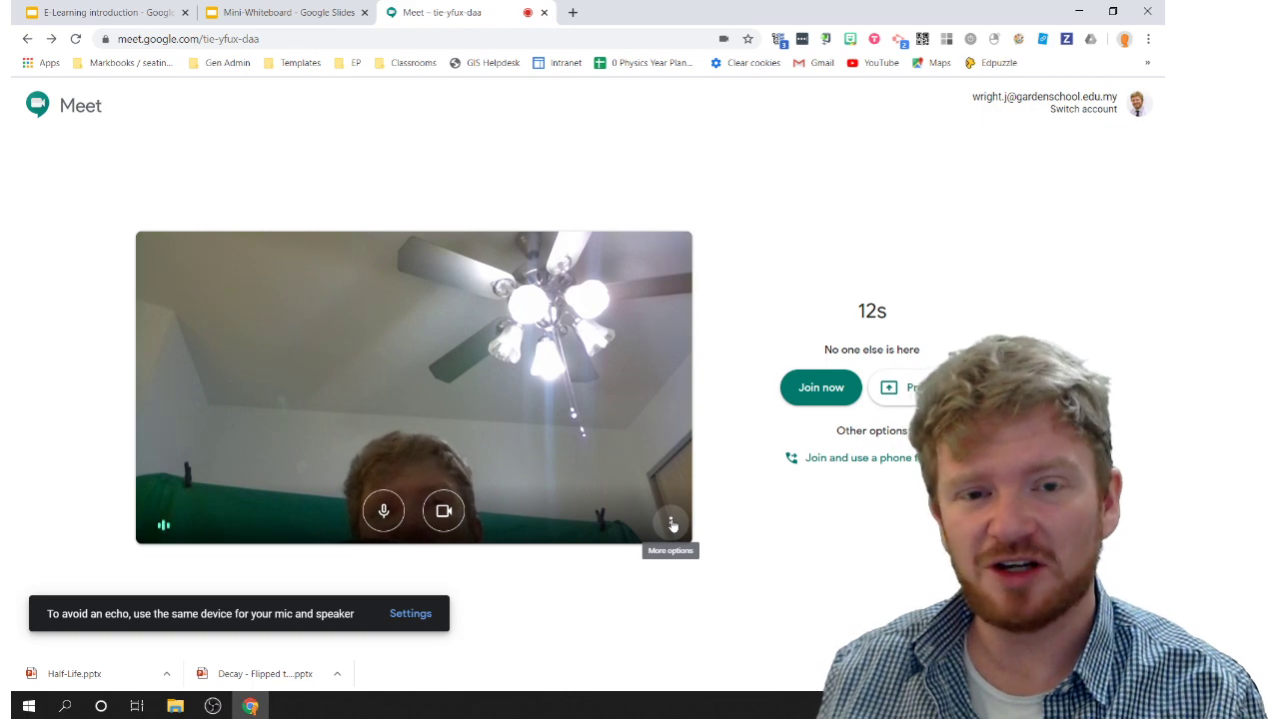
Step: Review the available microphone devices in the audio settings, keeping the default selection
left_click(672, 524)
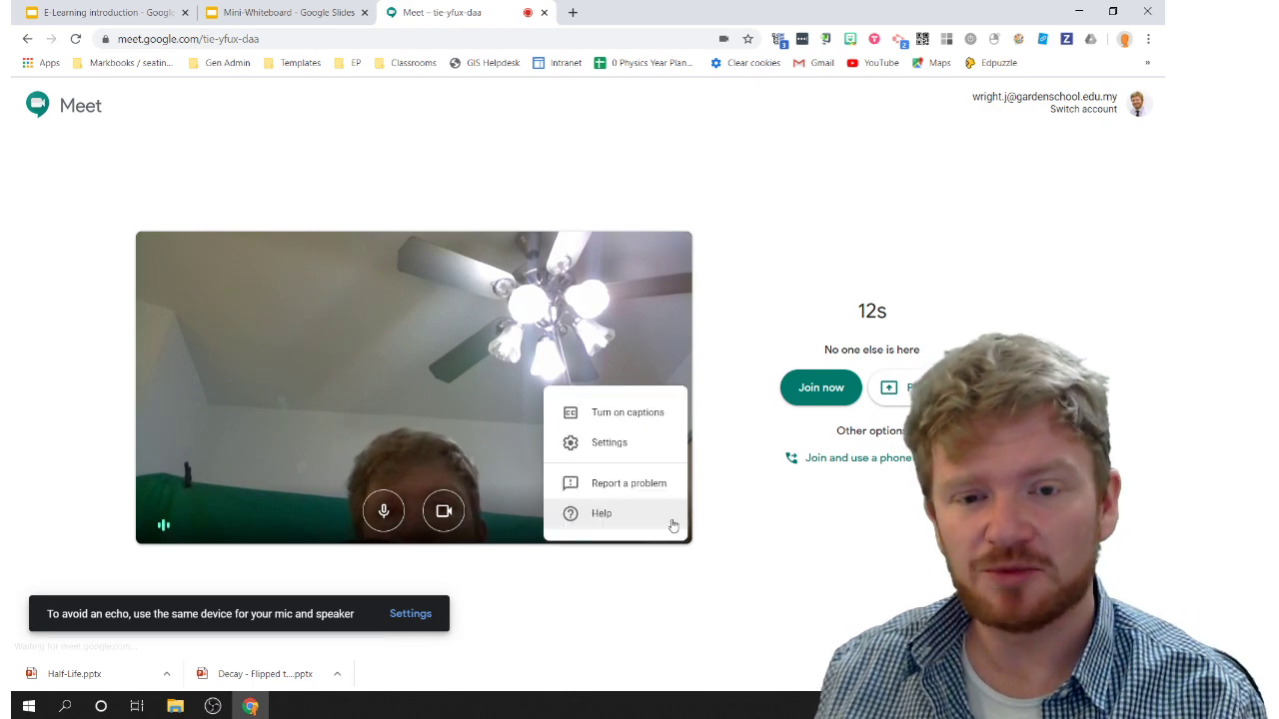
left_click(608, 446)
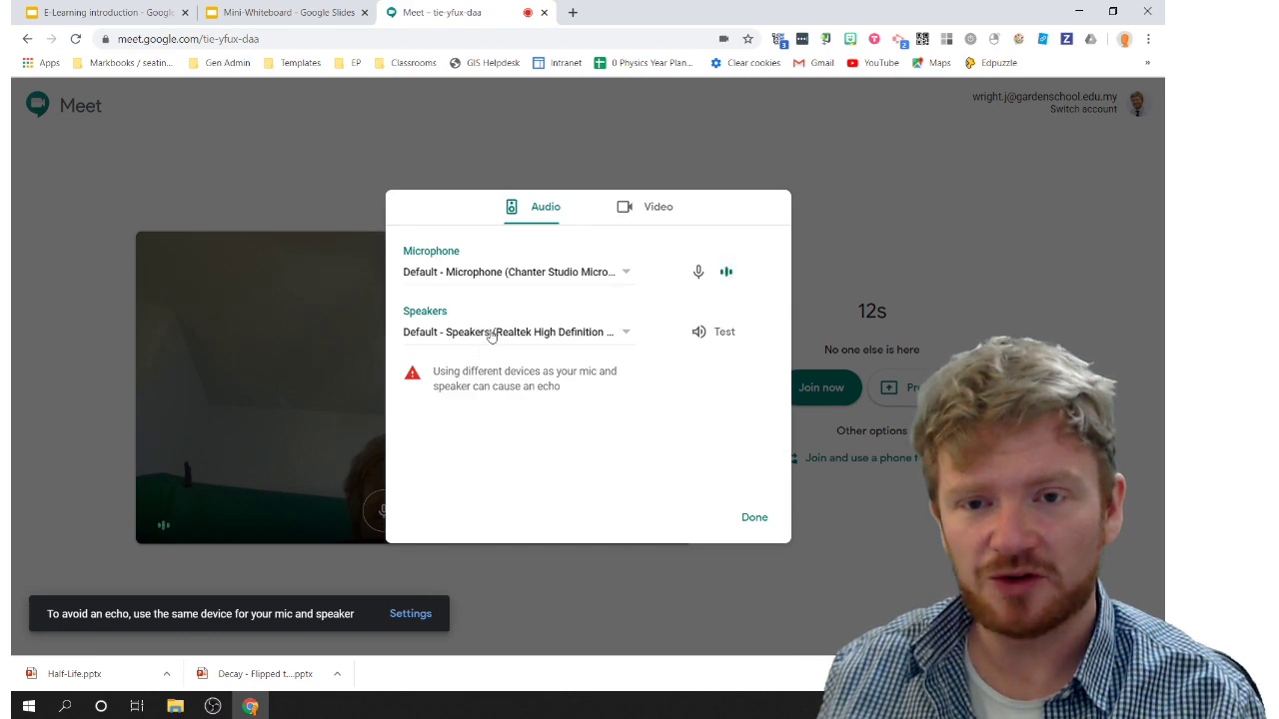
left_click(490, 335)
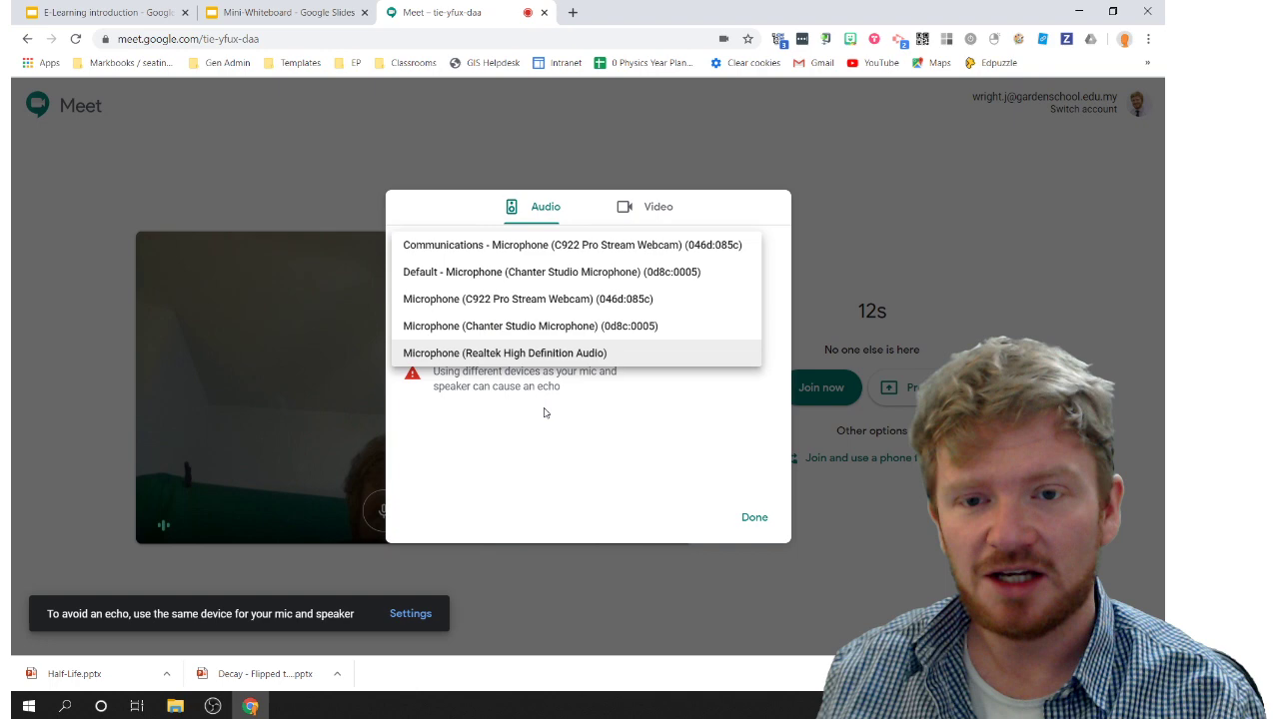
left_click(545, 412)
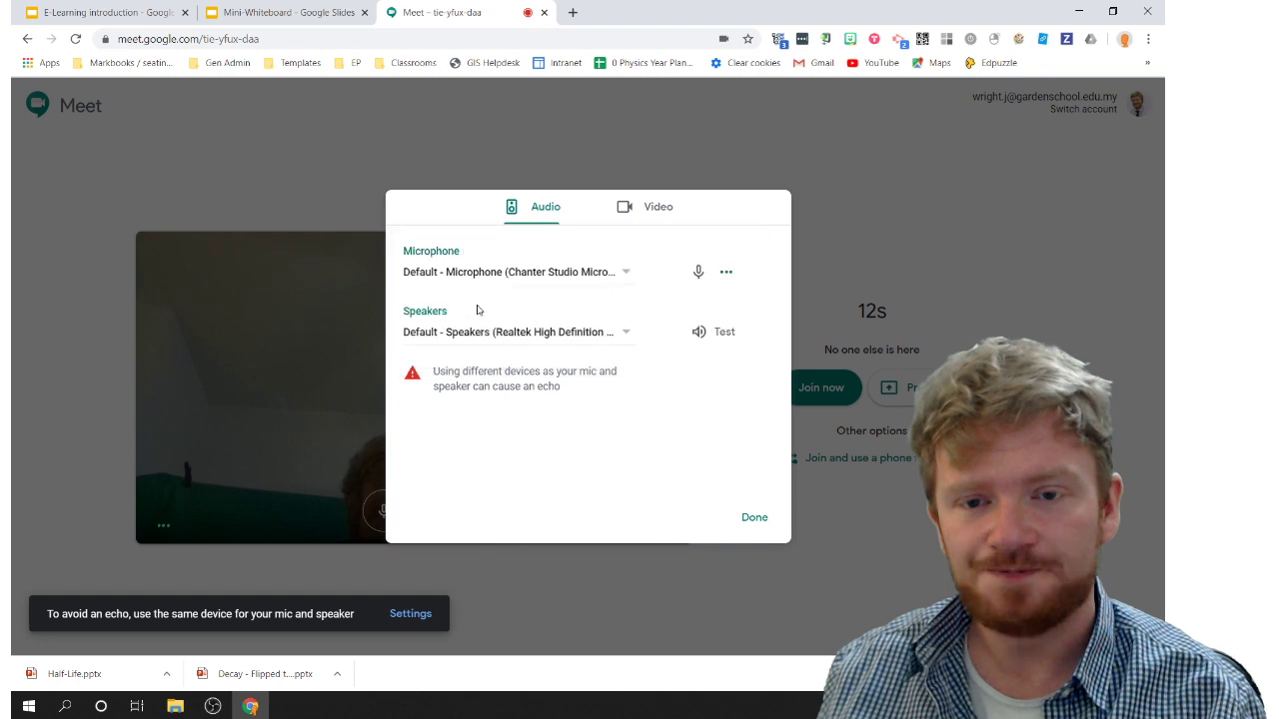
left_click(764, 515)
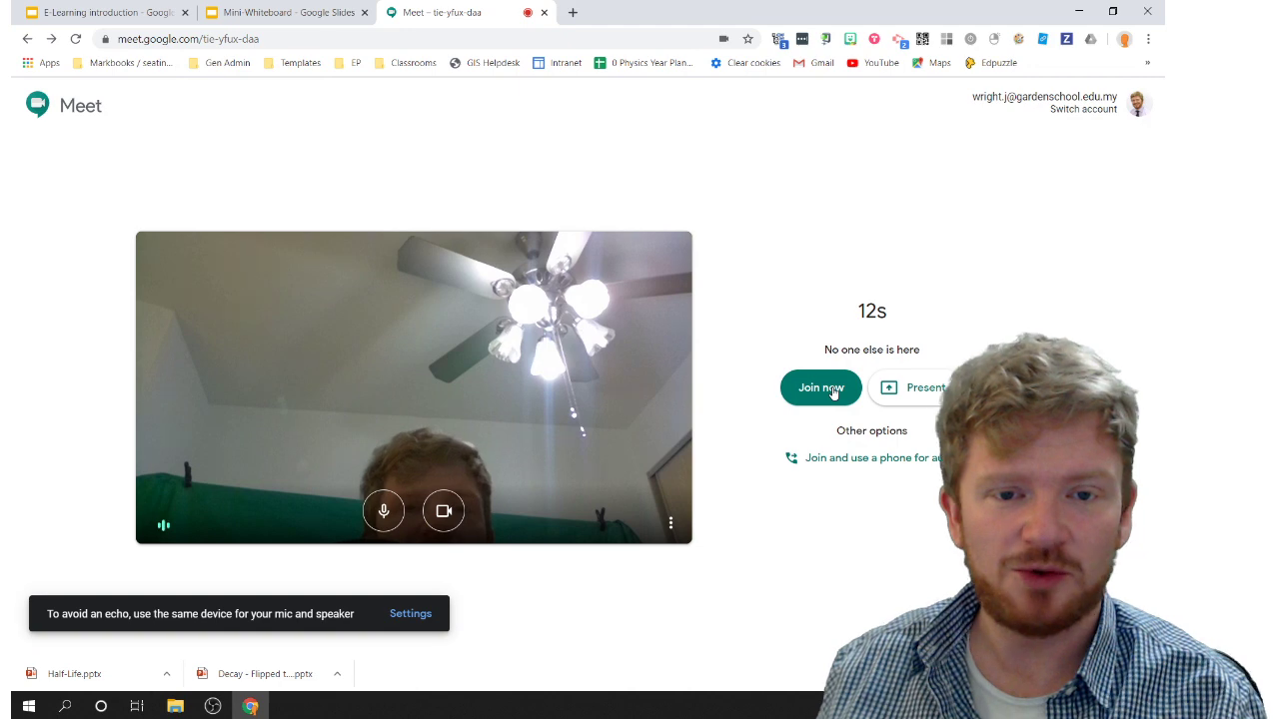
Step: Join the 12s meeting and mute the microphone
left_click(832, 392)
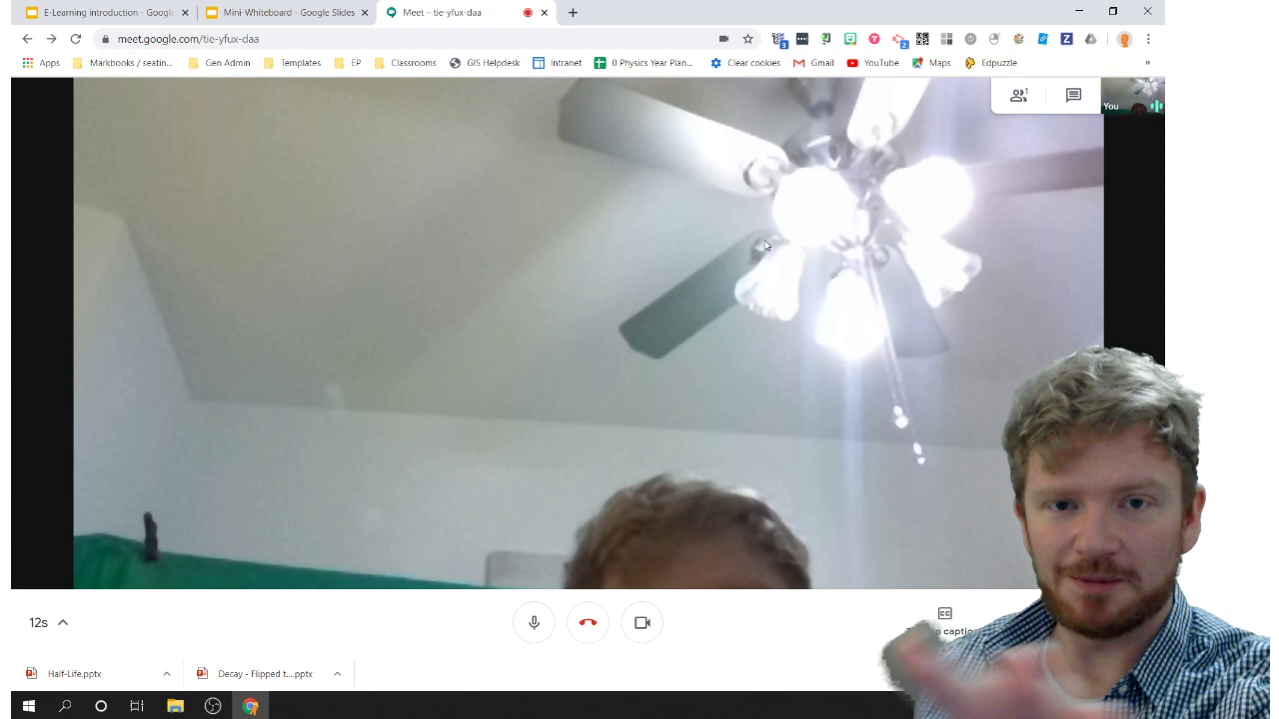
left_click(540, 610)
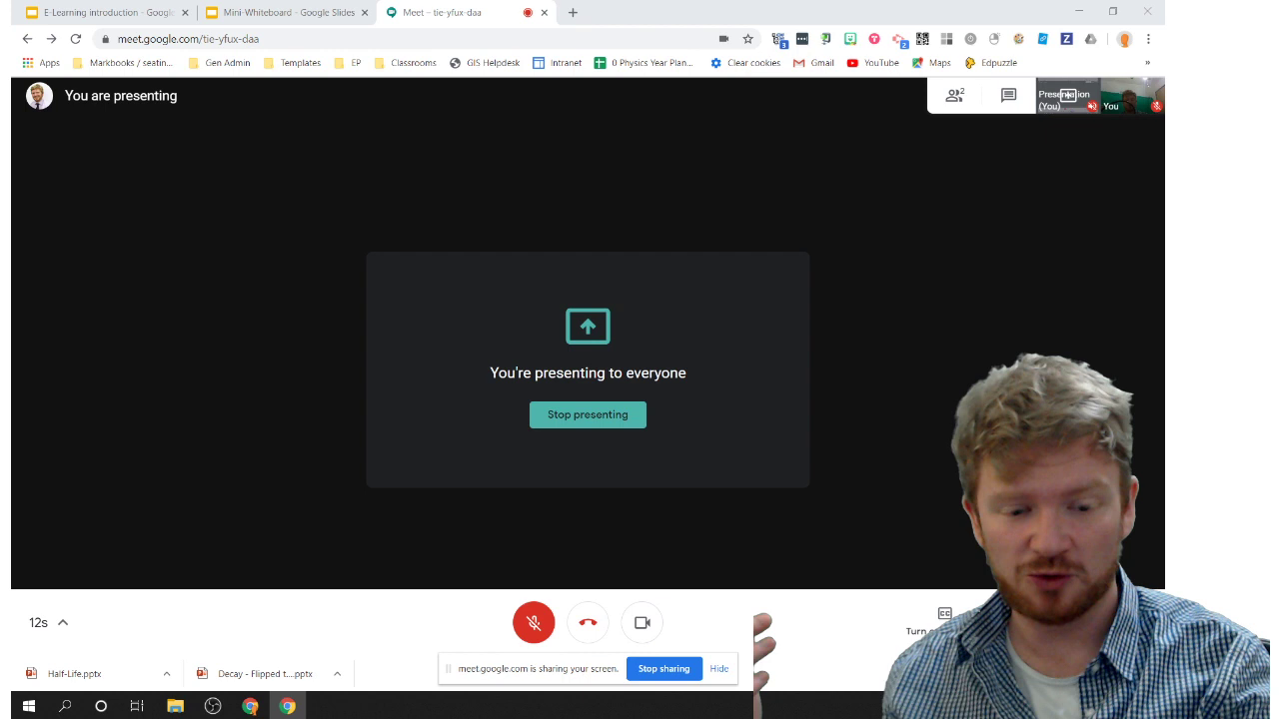
Step: Look at the options for the running screen presentation without stopping it
left_click(1063, 622)
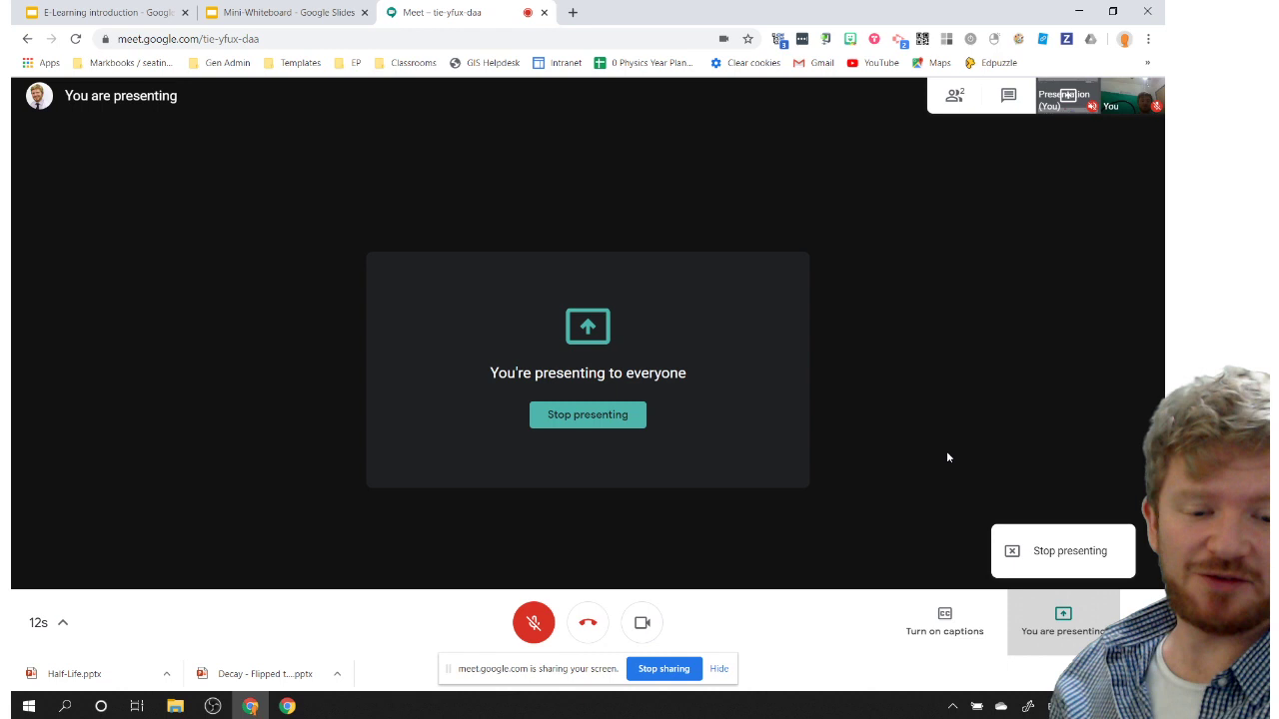
left_click(1065, 597)
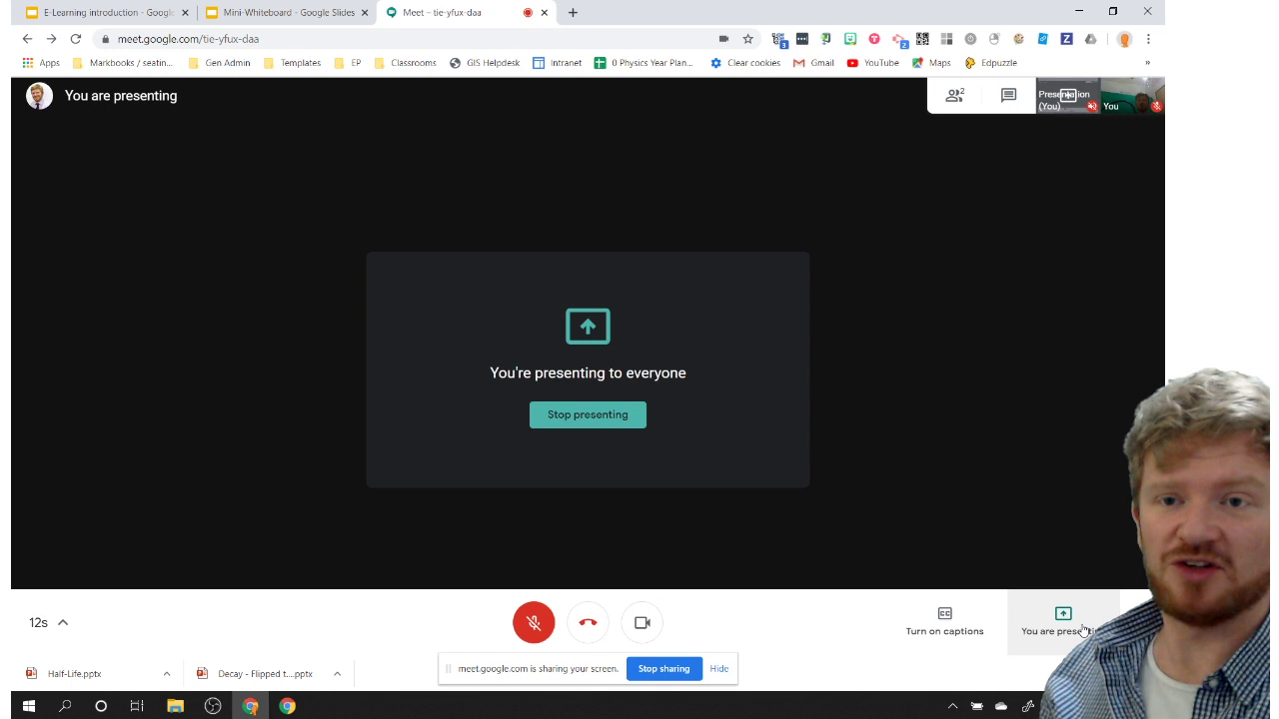
Step: Switch to the Mini-Whiteboard presentation and go from the green slide to the red slide 4 for students who are stuck
key("ctrl+shift+Tab")
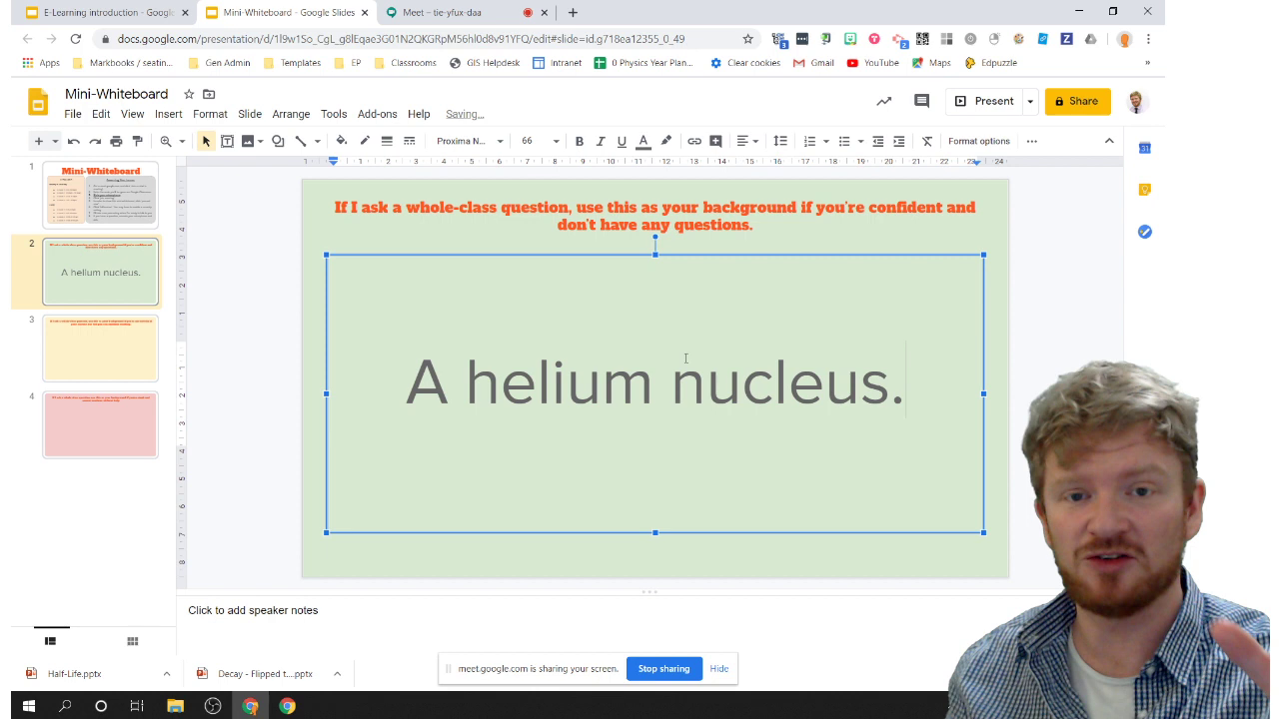
key("Escape")
key("Escape")
key("Page_Down")
key("Page_Down")
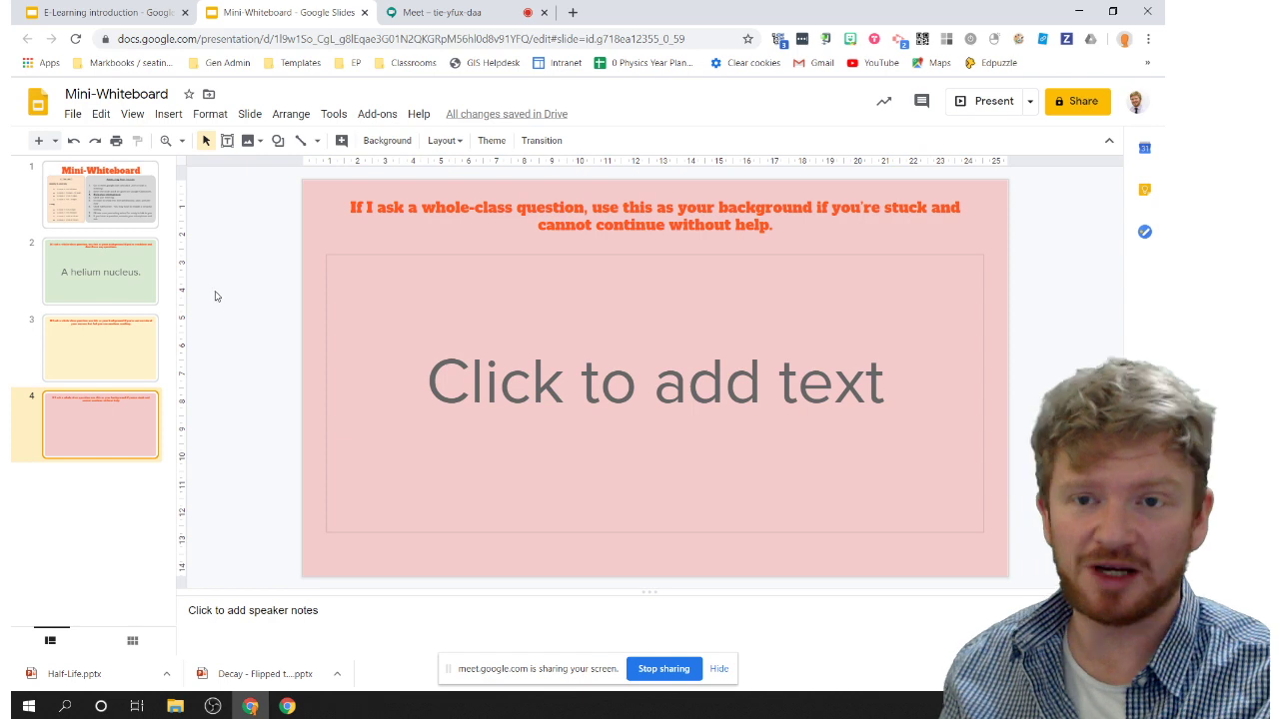